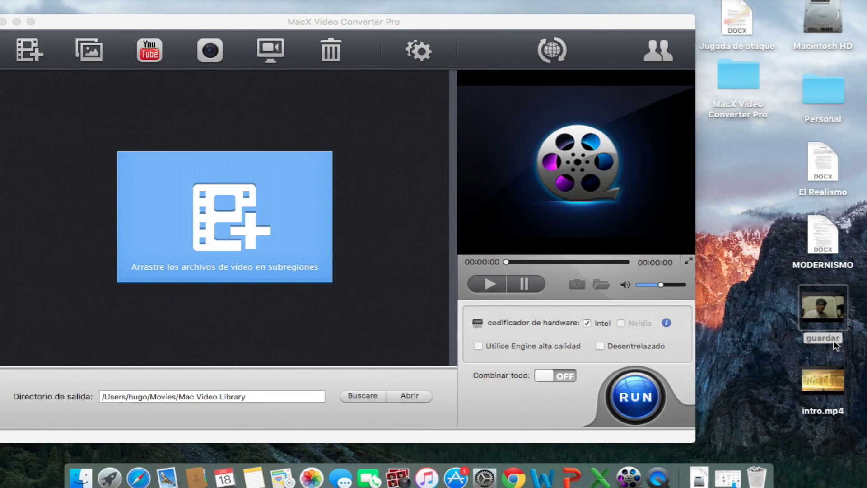
Step: Add the guardar video from the desktop to the conversion list and review the output formats under General Profiles
{"action": "left_click_drag", "start_coordinate": [834, 340], "coordinate": [259, 186]}
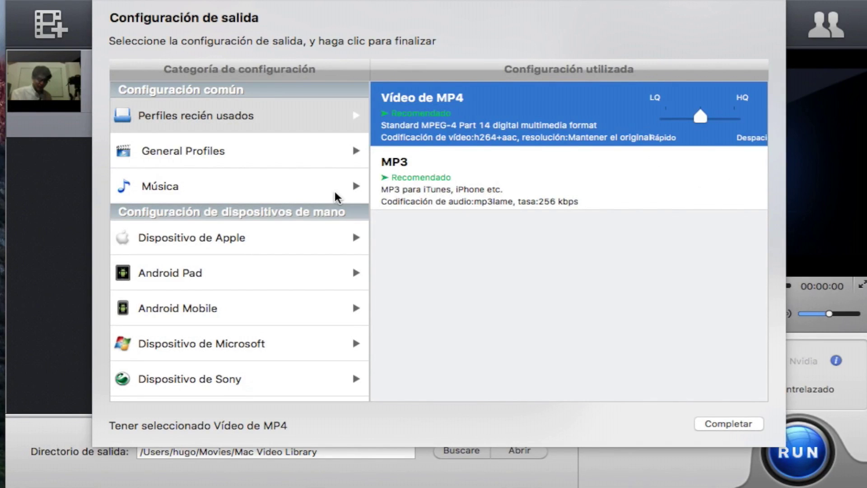
{"action": "left_click", "coordinate": [316, 143]}
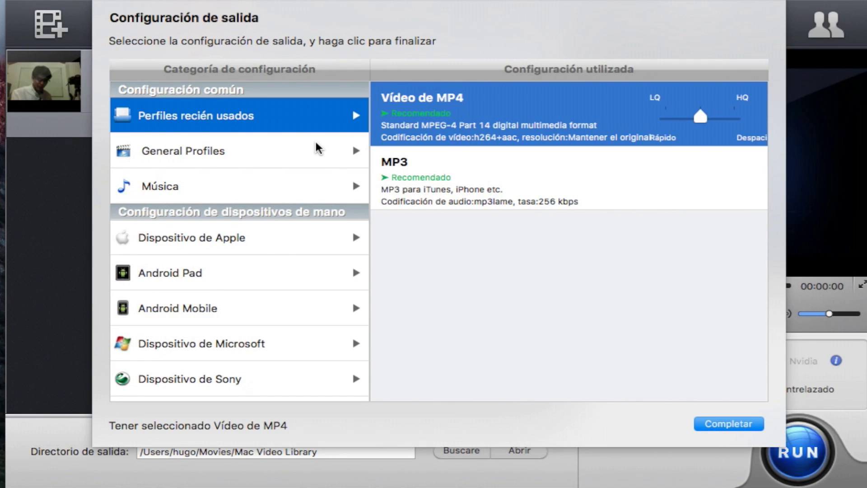
{"action": "left_click", "coordinate": [319, 150]}
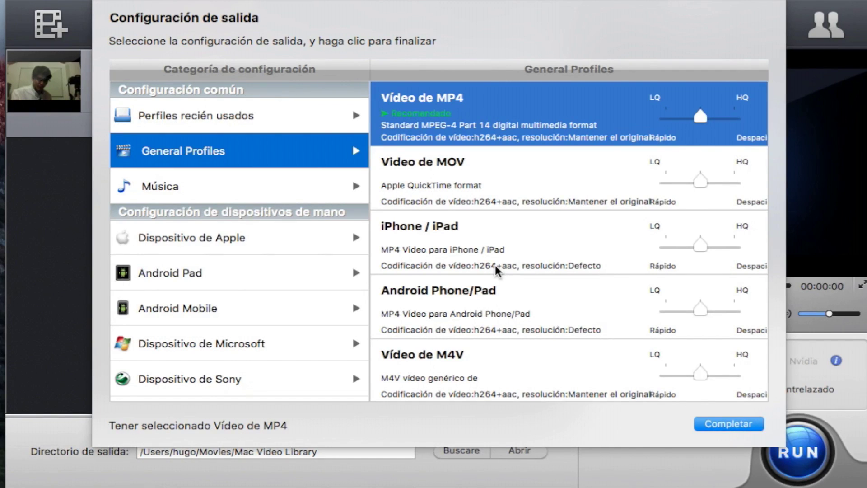
{"action": "scroll", "coordinate": [496, 269], "scroll_direction": "down", "scroll_amount": 1}
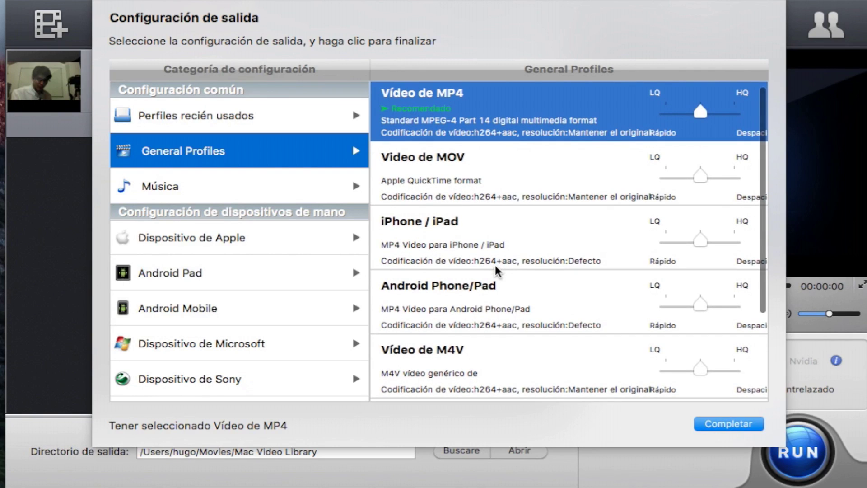
{"action": "scroll", "coordinate": [496, 271], "scroll_direction": "down", "scroll_amount": 2}
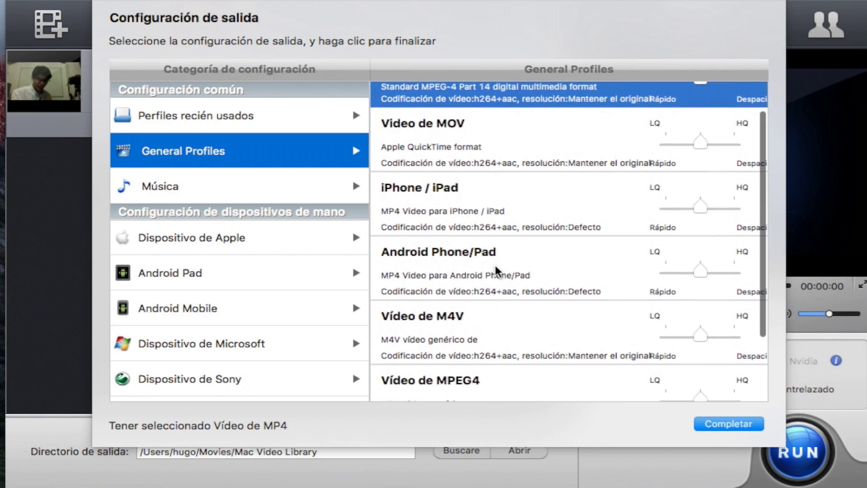
{"action": "scroll", "coordinate": [538, 276], "scroll_direction": "down", "scroll_amount": 3}
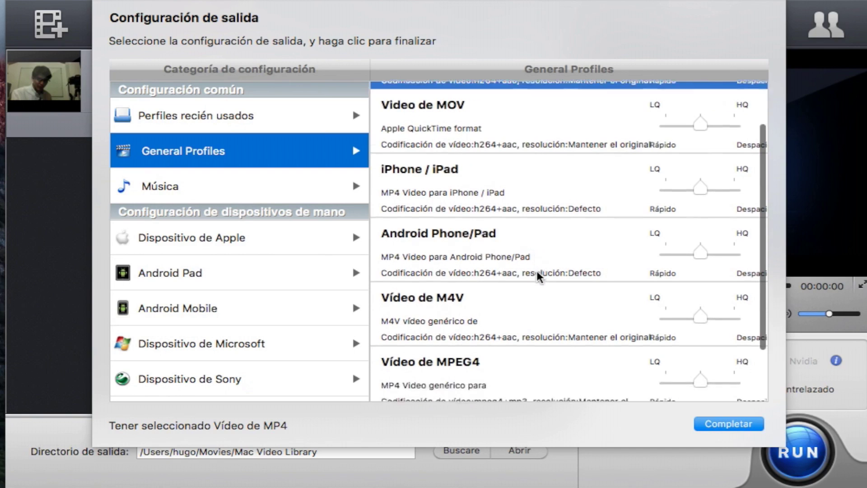
{"action": "scroll", "coordinate": [539, 277], "scroll_direction": "down", "scroll_amount": 2}
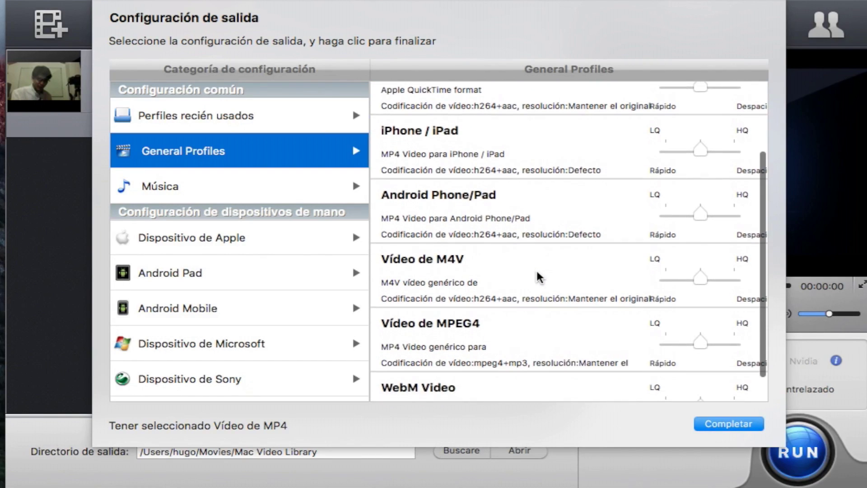
{"action": "scroll", "coordinate": [539, 276], "scroll_direction": "down", "scroll_amount": 3}
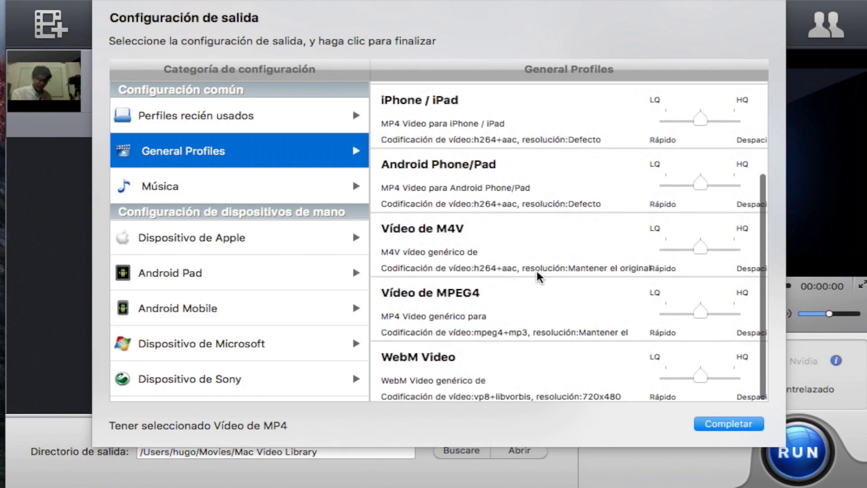
{"action": "scroll", "coordinate": [538, 276], "scroll_direction": "down", "scroll_amount": 2}
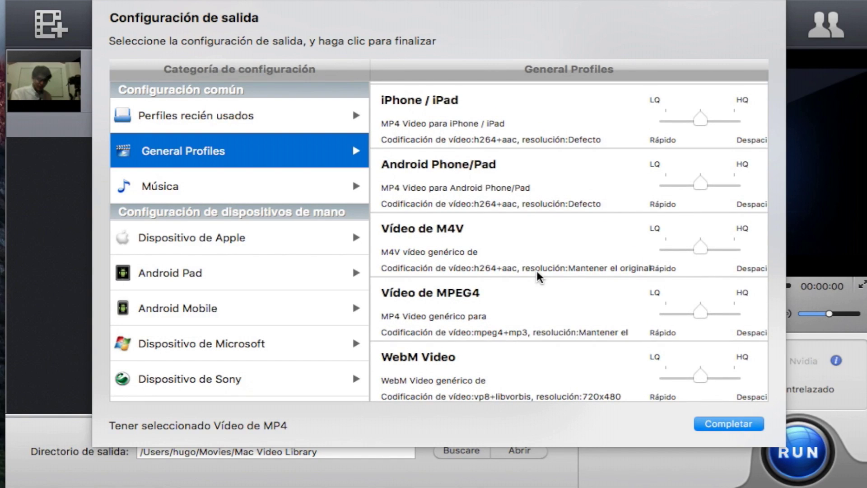
{"action": "scroll", "coordinate": [539, 276], "scroll_direction": "up", "scroll_amount": 10}
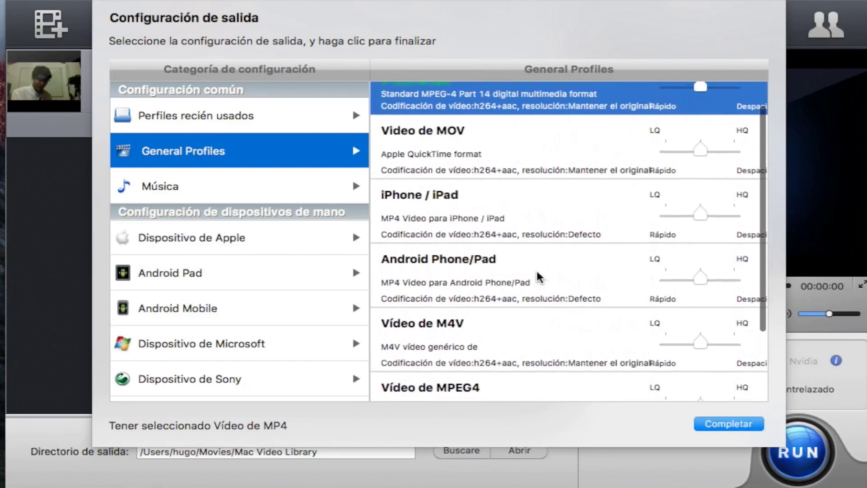
Step: Examine the audio output formats offered in the Música category
{"action": "left_click", "coordinate": [244, 183]}
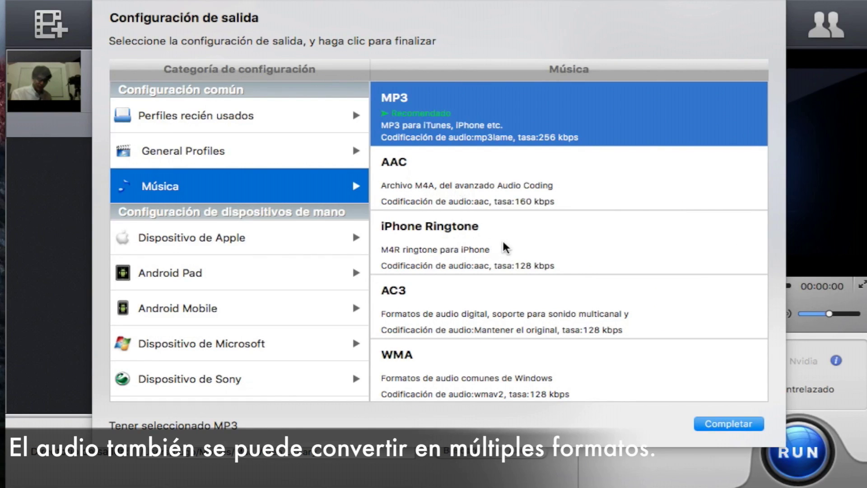
{"action": "scroll", "coordinate": [509, 251], "scroll_direction": "down", "scroll_amount": 2}
{"action": "scroll", "coordinate": [509, 251], "scroll_direction": "down", "scroll_amount": 2}
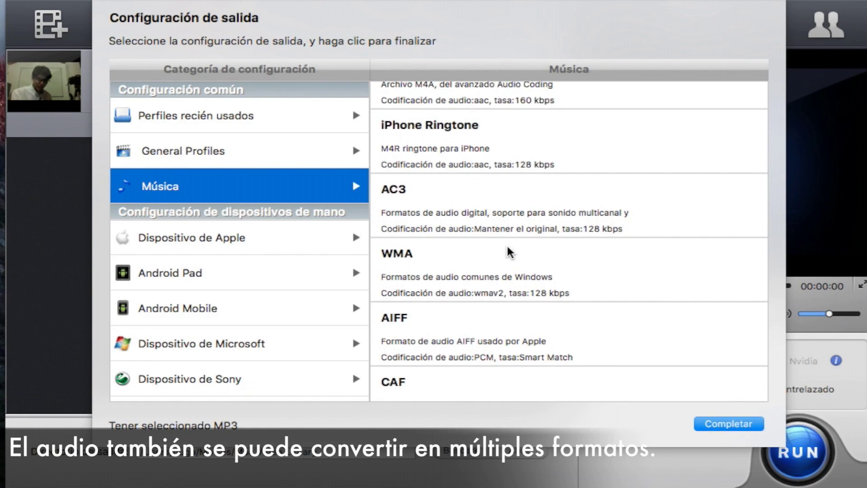
{"action": "scroll", "coordinate": [509, 251], "scroll_direction": "down", "scroll_amount": 6}
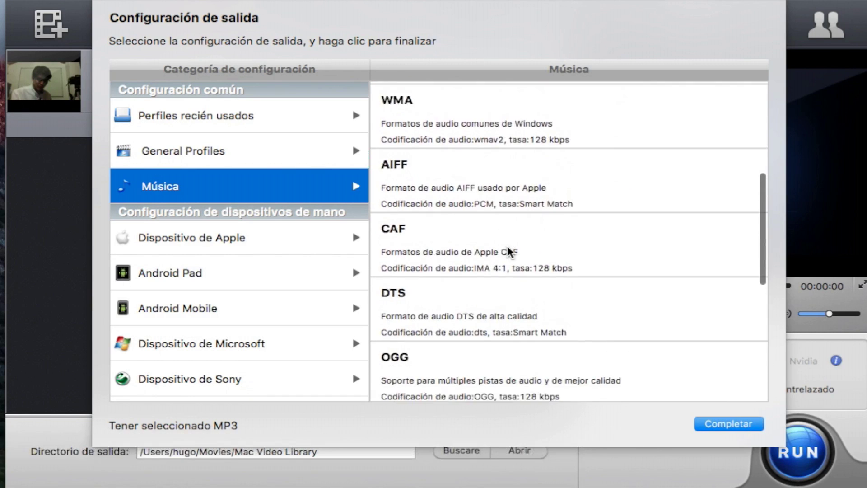
{"action": "scroll", "coordinate": [509, 251], "scroll_direction": "down", "scroll_amount": 9}
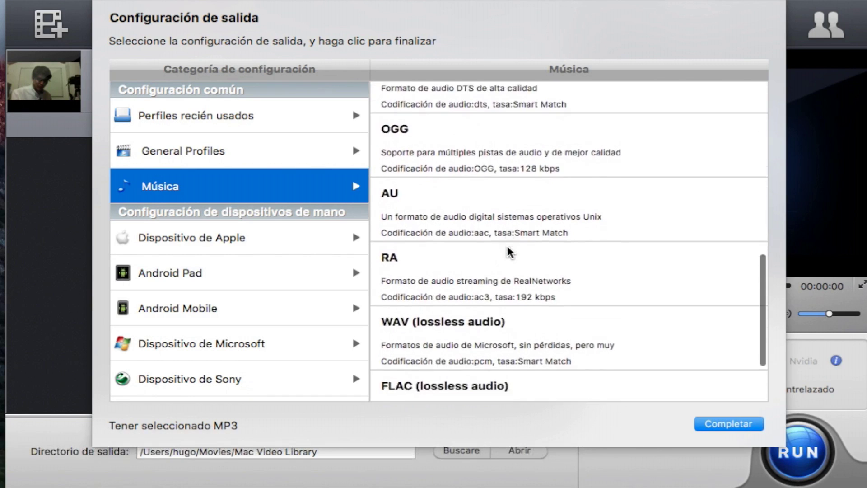
{"action": "scroll", "coordinate": [509, 251], "scroll_direction": "up", "scroll_amount": 15}
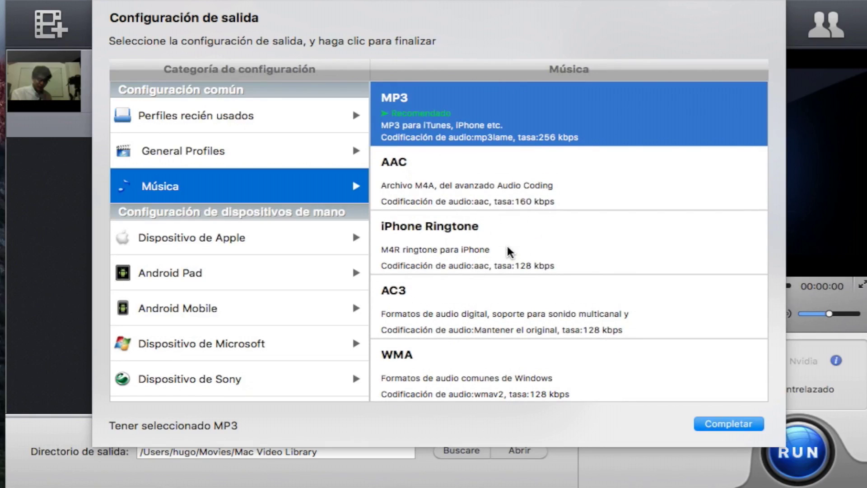
Step: Convert guardar.mov with the Vídeo de MP4 general profile and close the output folder window
{"action": "left_click", "coordinate": [354, 148]}
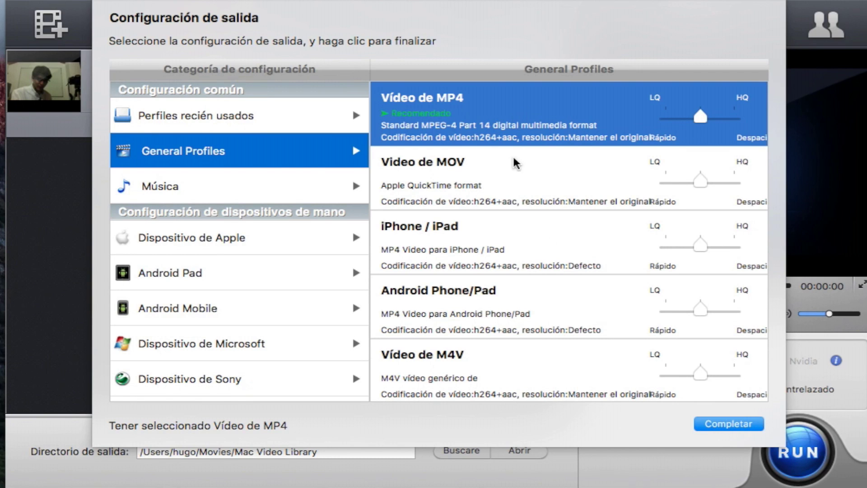
{"action": "left_click", "coordinate": [716, 426]}
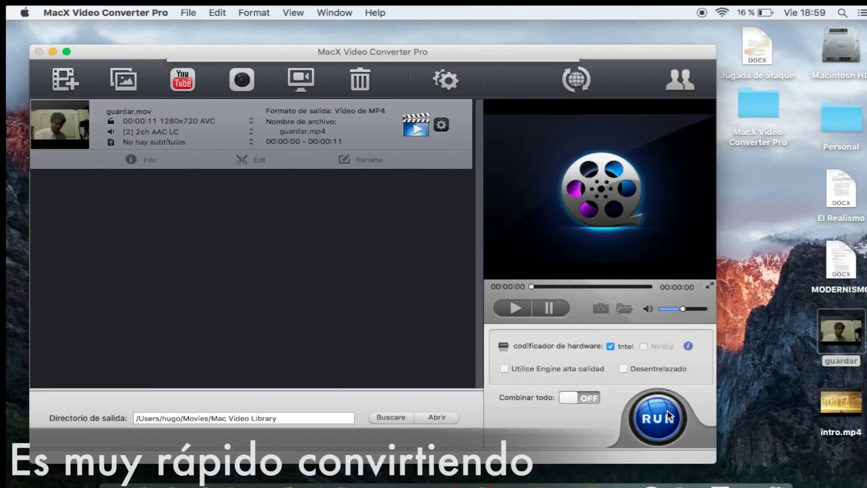
{"action": "left_click", "coordinate": [763, 337]}
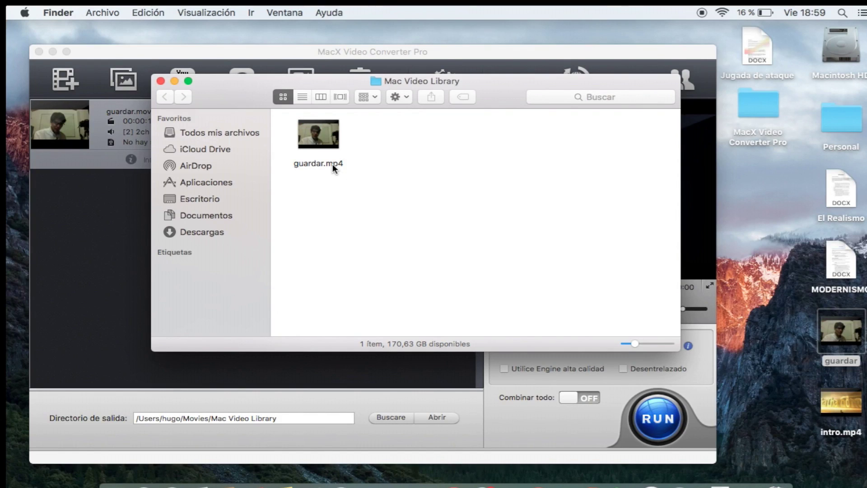
{"action": "left_click", "coordinate": [161, 81]}
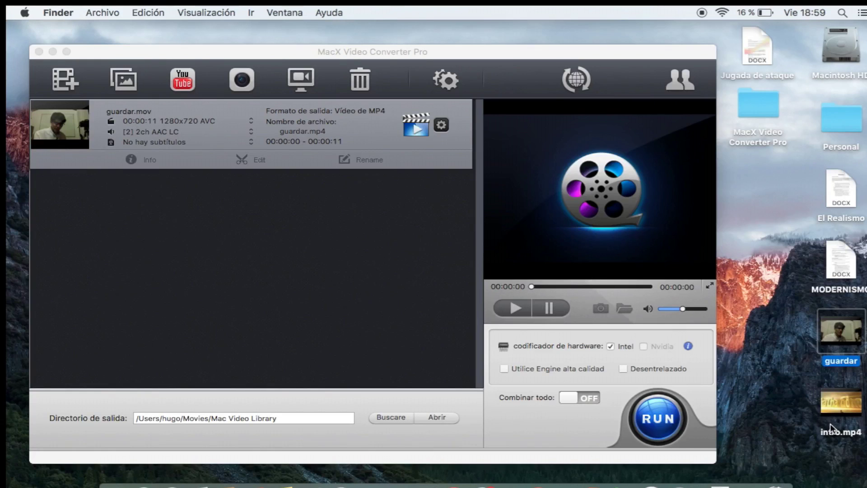
Step: Add intro.mp4 from the desktop to the list and merge it with guardar.mov by converting with Combinar todo enabled
{"action": "left_click_drag", "start_coordinate": [830, 429], "coordinate": [300, 257]}
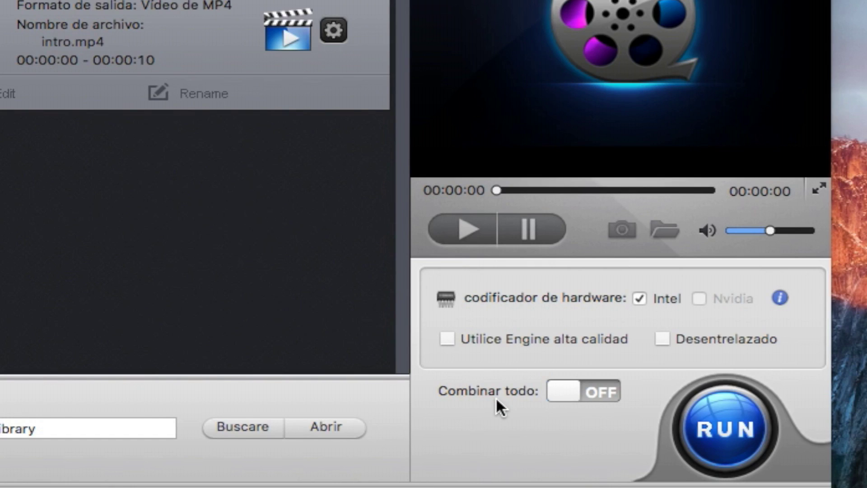
{"action": "left_click", "coordinate": [601, 395]}
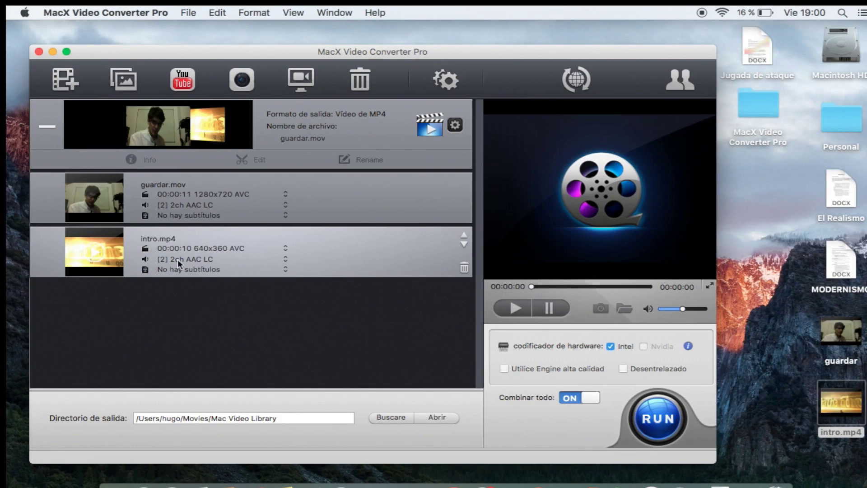
{"action": "left_click", "coordinate": [655, 416]}
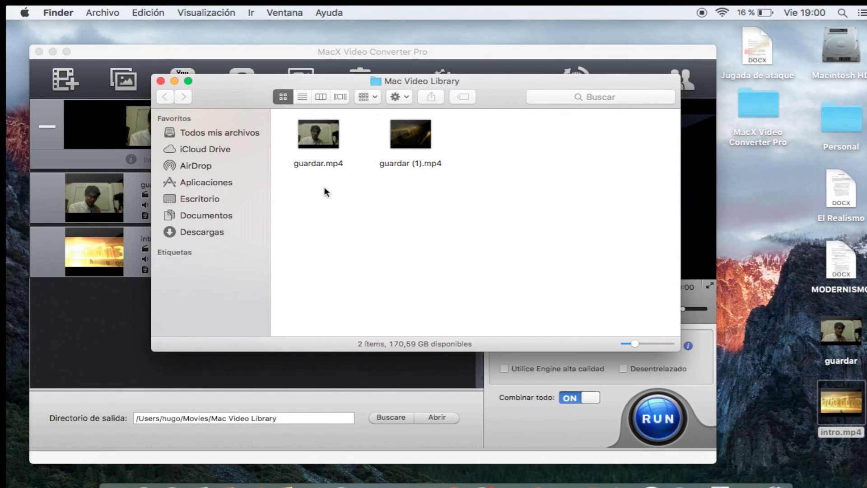
Step: Play the merged file guardar (1).mp4 and skip ahead through it to check the result
{"action": "left_click_drag", "start_coordinate": [321, 175], "coordinate": [433, 163]}
{"action": "left_click", "coordinate": [440, 188]}
{"action": "double_click", "coordinate": [430, 164]}
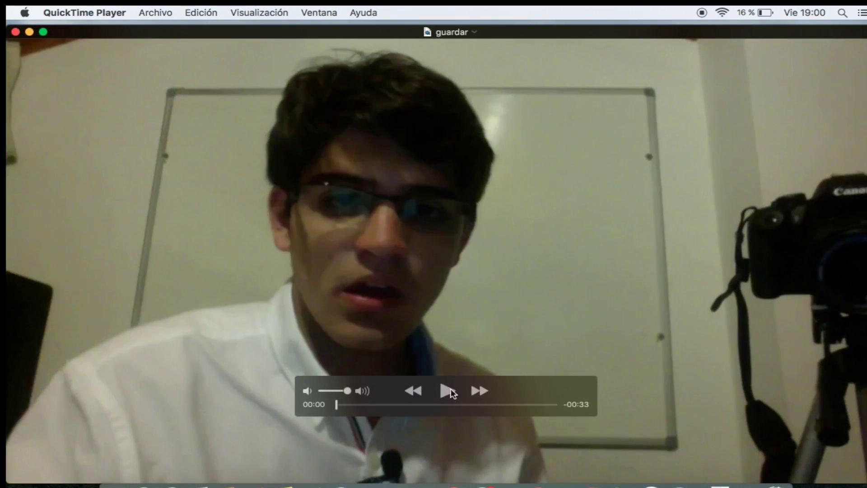
{"action": "left_click", "coordinate": [447, 390]}
{"action": "left_click", "coordinate": [451, 404]}
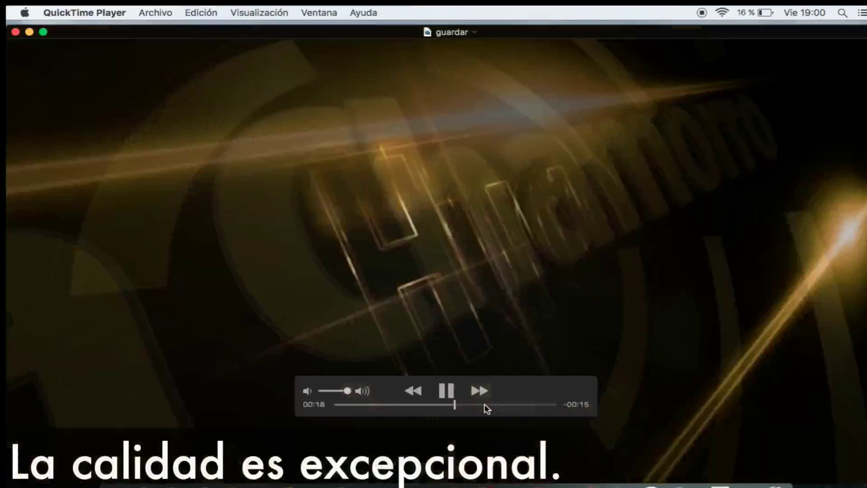
{"action": "left_click", "coordinate": [484, 404]}
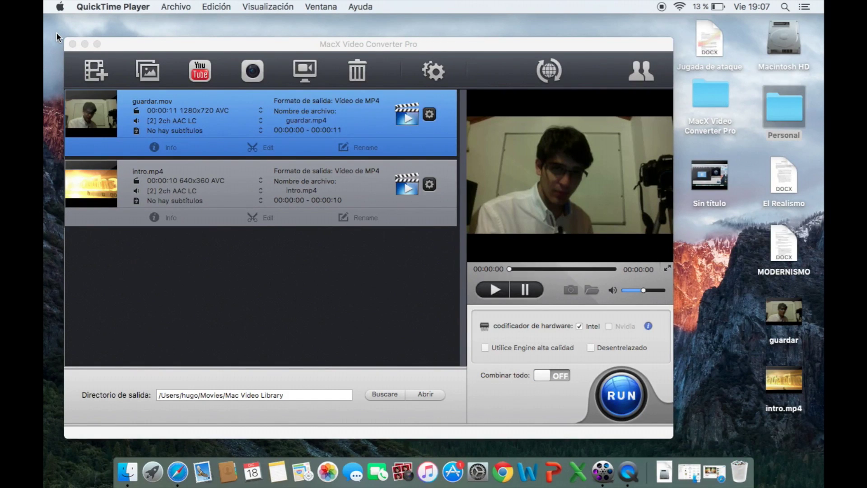
Step: Open guardar.mov for editing and look through its volume, Subtítulo, Recortar and Cortar settings
{"action": "left_click", "coordinate": [262, 149]}
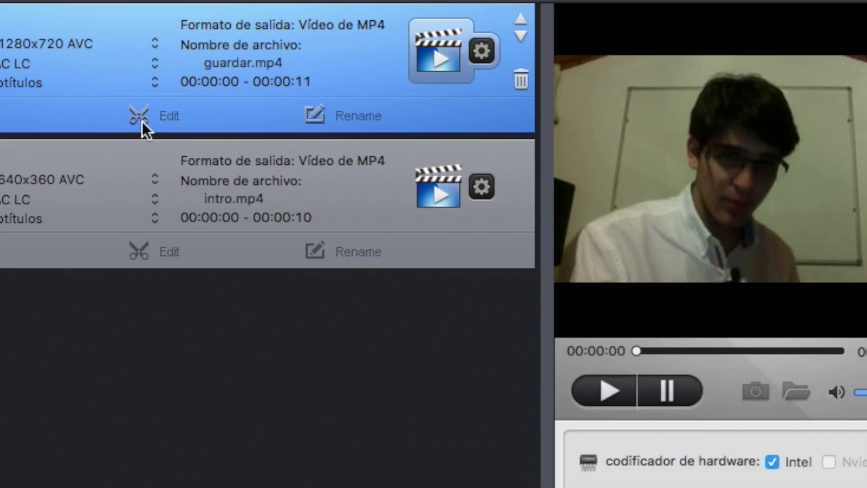
{"action": "left_click", "coordinate": [136, 117]}
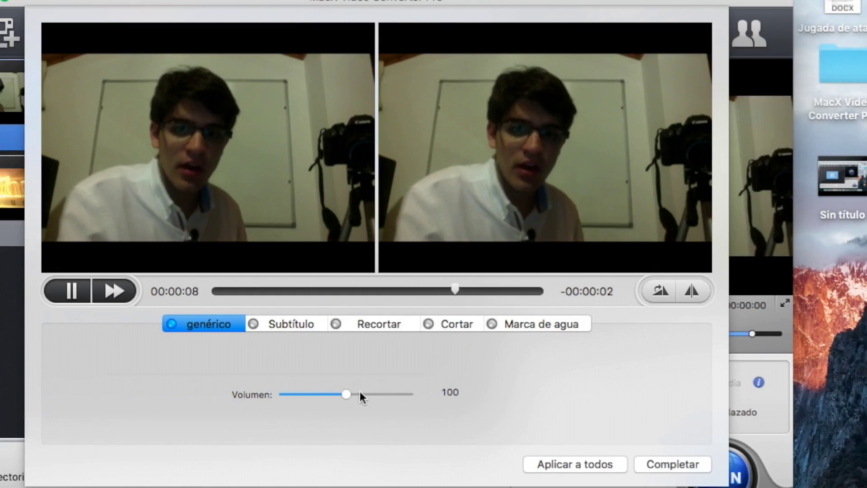
{"action": "left_click", "coordinate": [303, 324]}
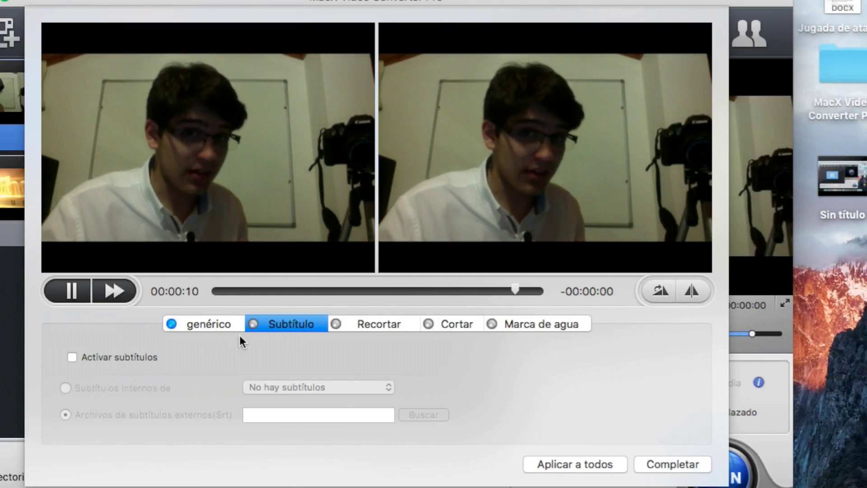
{"action": "left_click", "coordinate": [372, 322]}
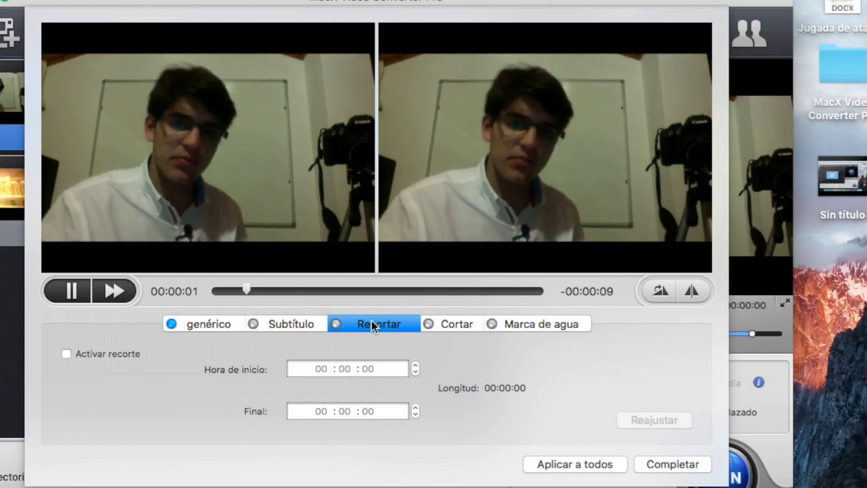
{"action": "left_click", "coordinate": [451, 323]}
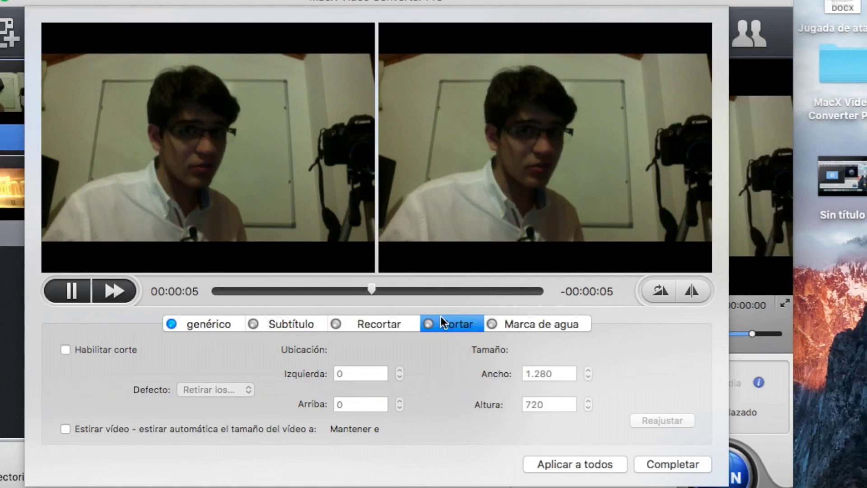
Step: Enable the watermark on guardar.mov and use Foto PODCAST.JPG as its image
{"action": "left_click", "coordinate": [521, 327]}
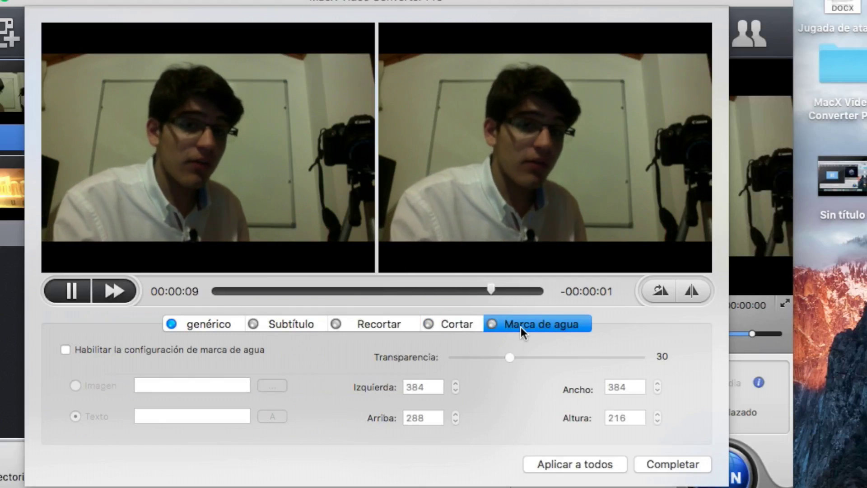
{"action": "left_click", "coordinate": [137, 354]}
{"action": "left_click", "coordinate": [98, 386]}
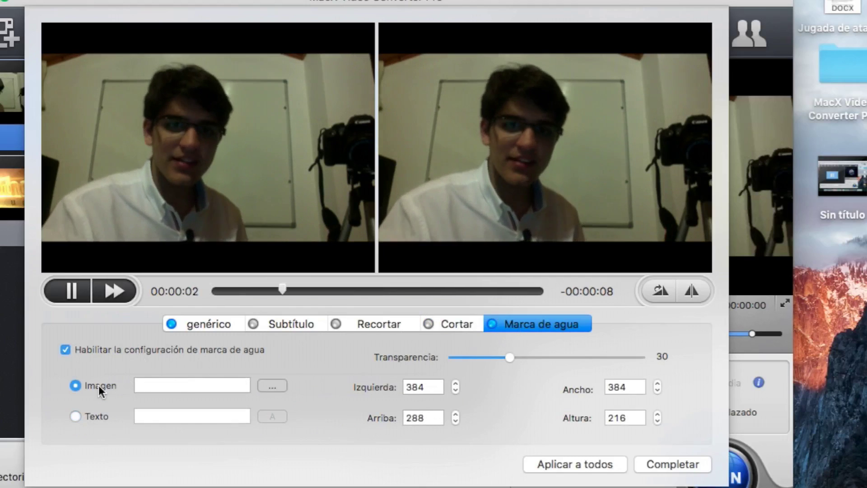
{"action": "left_click", "coordinate": [265, 390]}
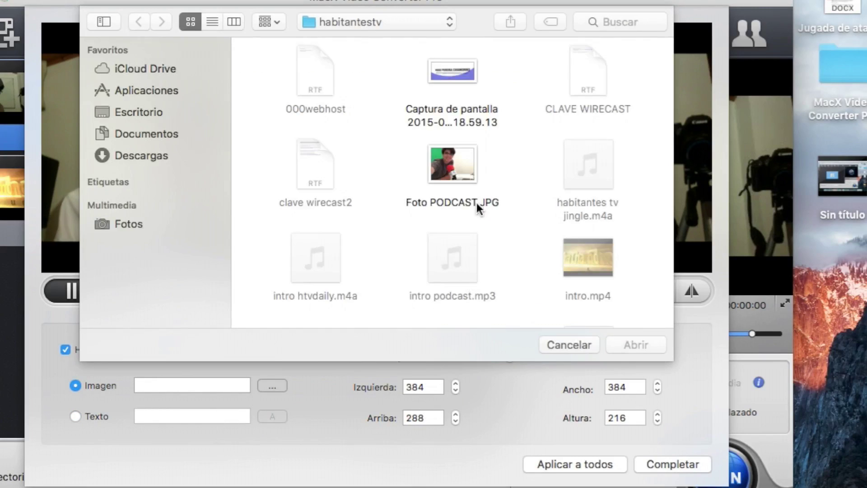
{"action": "double_click", "coordinate": [473, 198]}
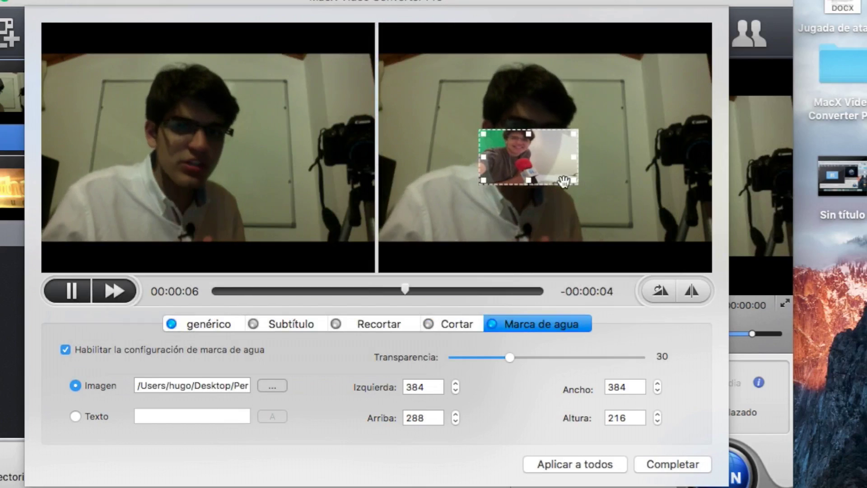
Step: Shrink the watermark to about 147 by 116, place it in the video's top-right corner and raise its transparency value
{"action": "left_click_drag", "start_coordinate": [515, 165], "coordinate": [682, 80]}
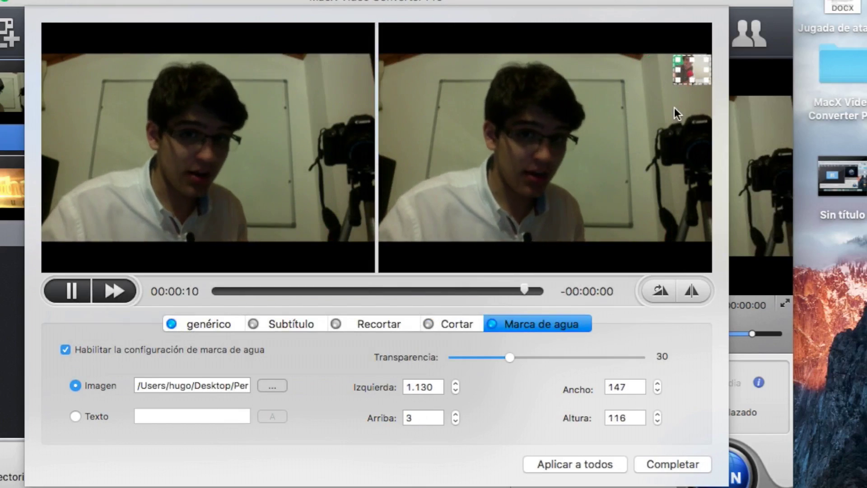
{"action": "left_click_drag", "start_coordinate": [509, 357], "coordinate": [536, 357]}
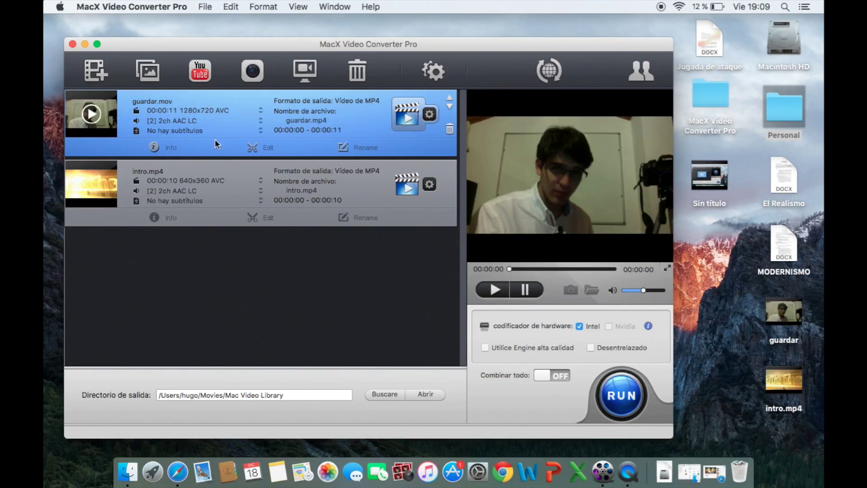
Step: Remove guardar.mov and intro.mp4 from the conversion list and open the YouTube Downloader
{"action": "left_click", "coordinate": [450, 130]}
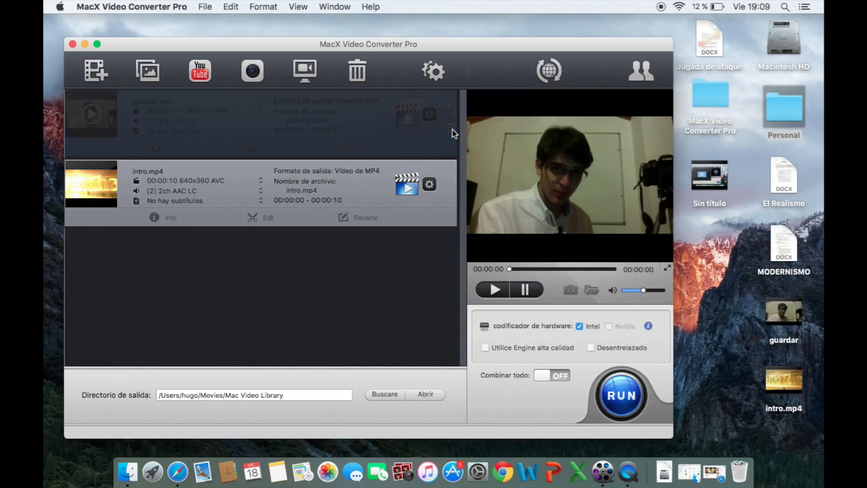
{"action": "left_click", "coordinate": [450, 130]}
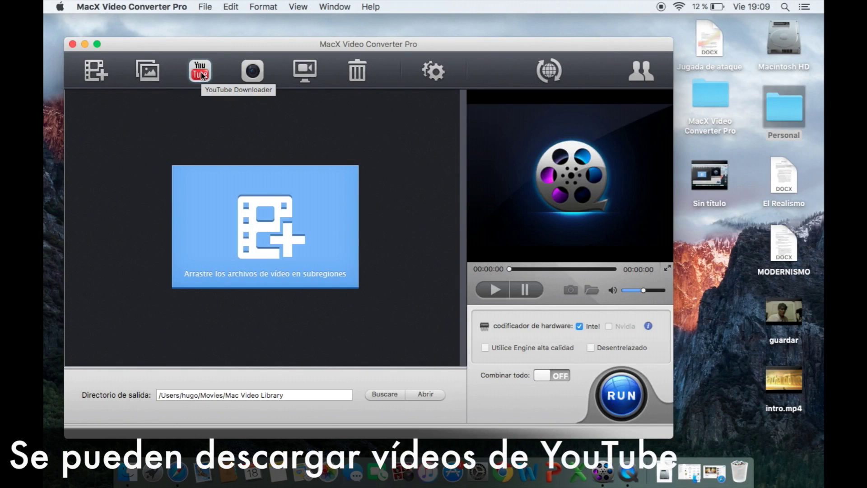
{"action": "left_click", "coordinate": [200, 71]}
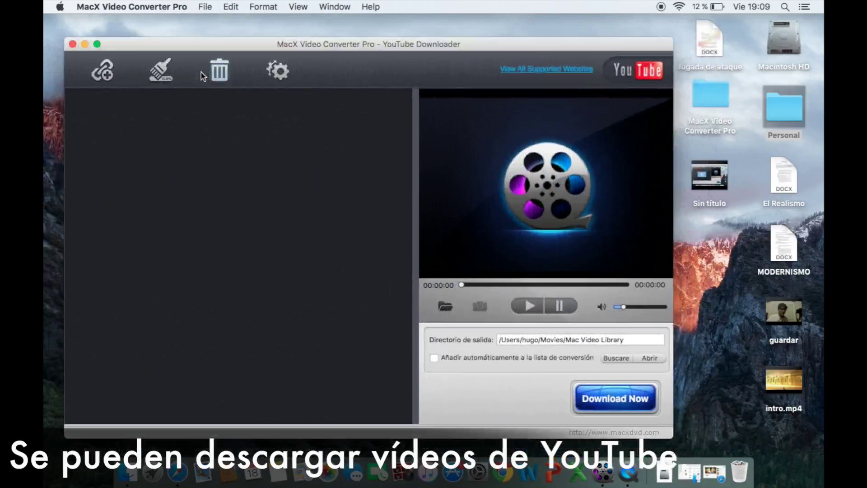